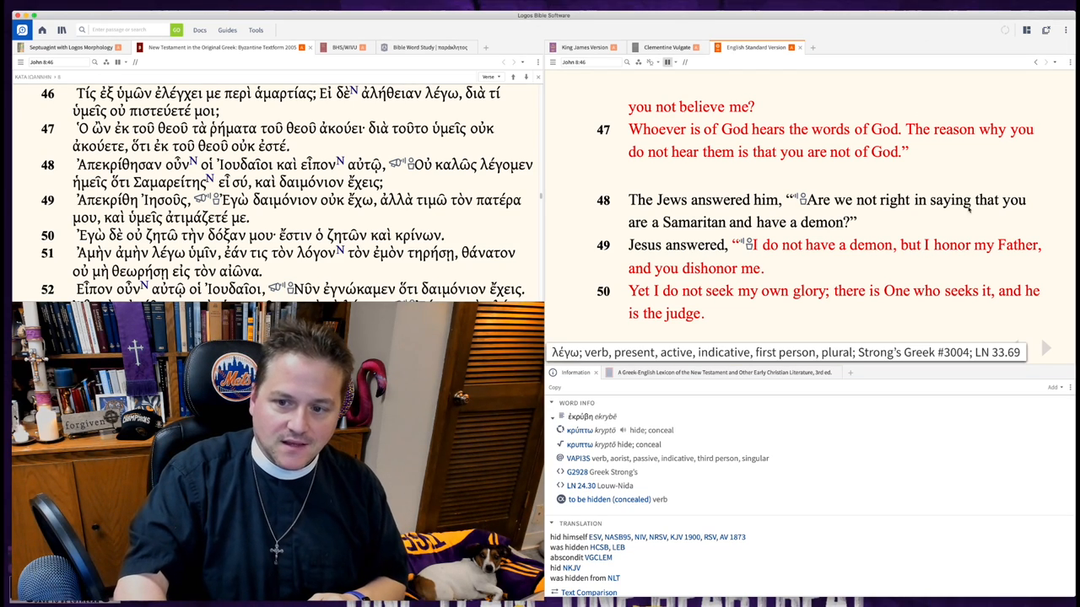
# Page the ESV pane back, then forward twice so both panes reach John 8:51–55
pyautogui.click(1015, 347)
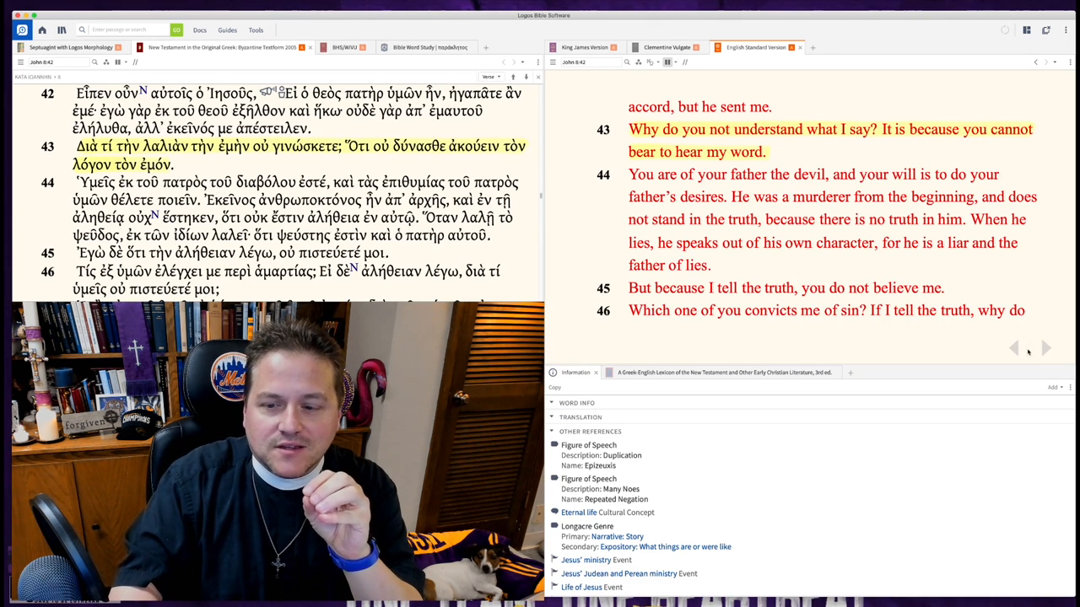
pyautogui.click(1044, 347)
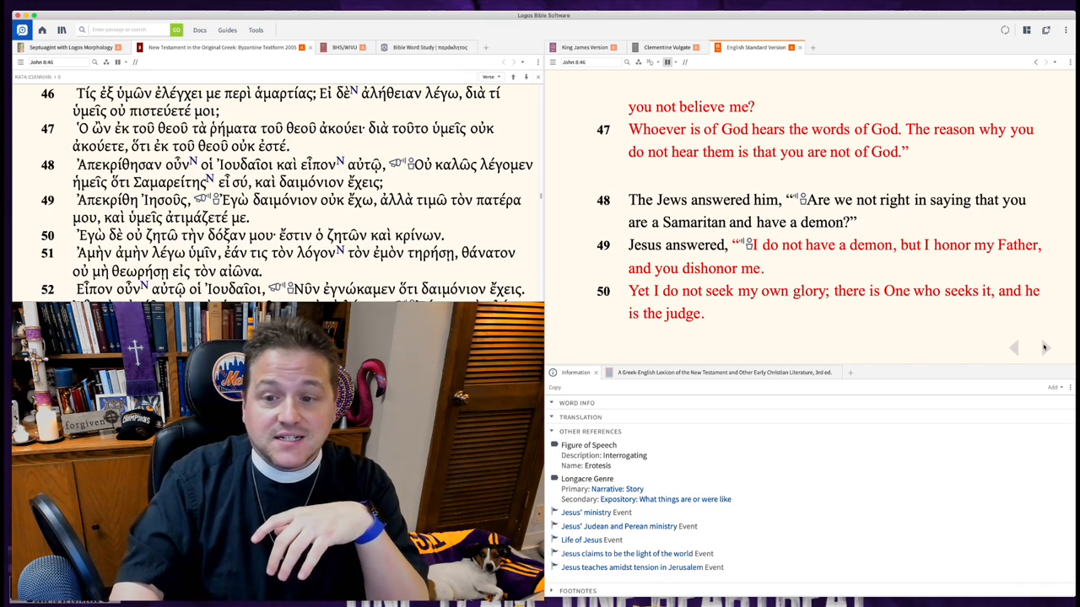
pyautogui.click(1046, 348)
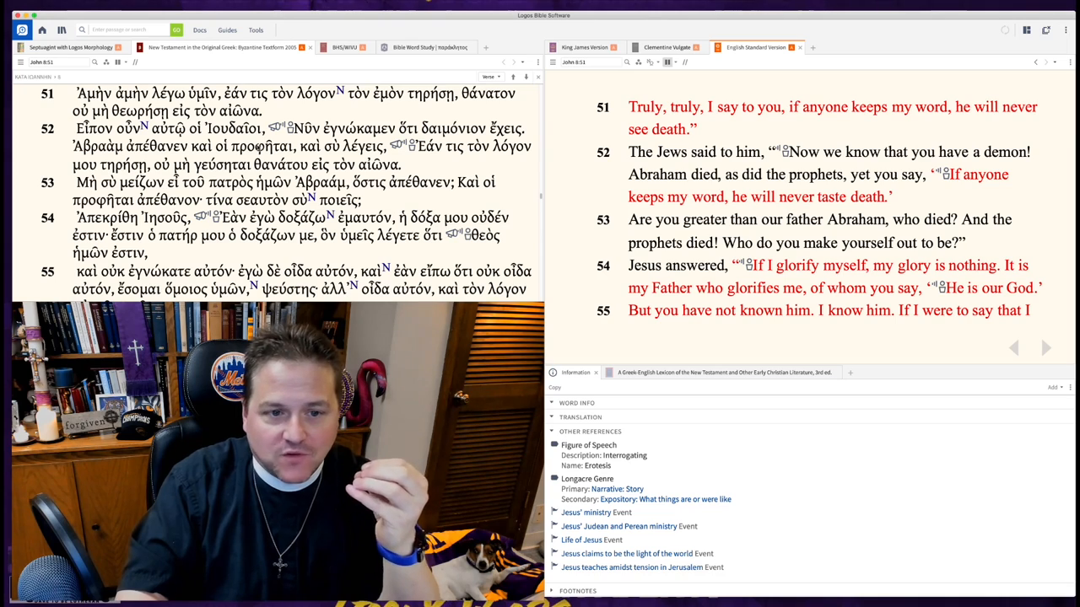
# Look up τηρήσῃ from verse 52, bringing up the BDAG entry for τηρέω below the Bible panes
pyautogui.doubleClick(123, 165)
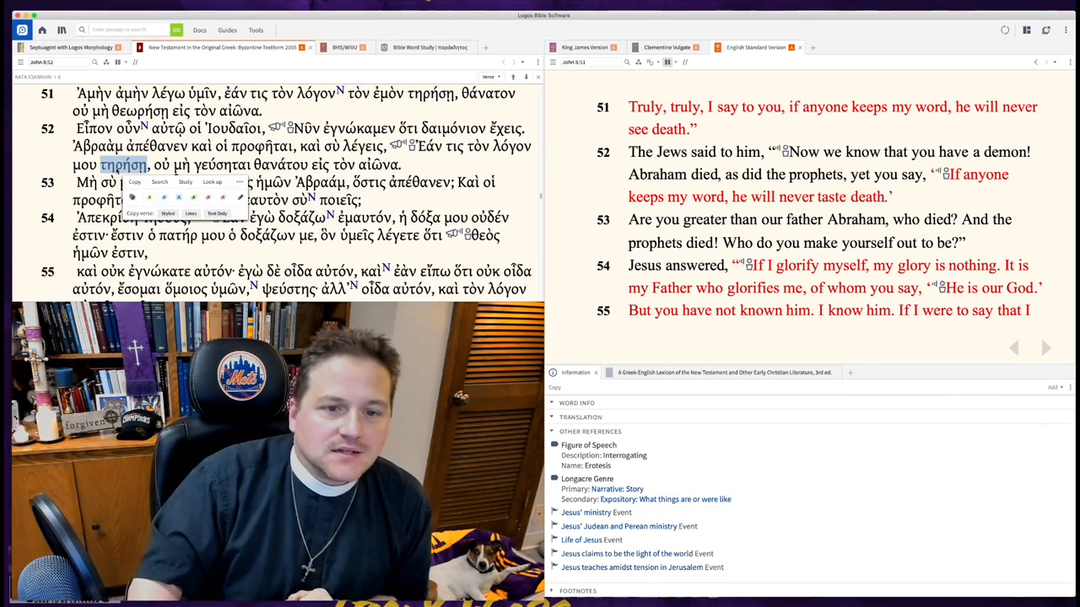
pyautogui.click(125, 168)
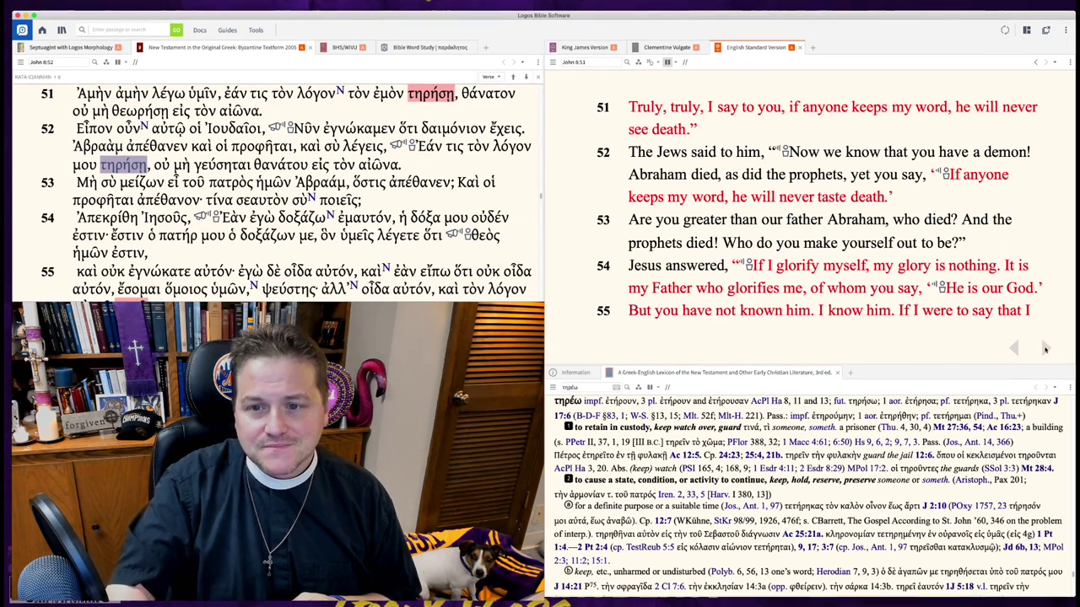
# Advance the ESV pane one page so both panes reach John 8:55–59, the chapter's end
pyautogui.click(1045, 349)
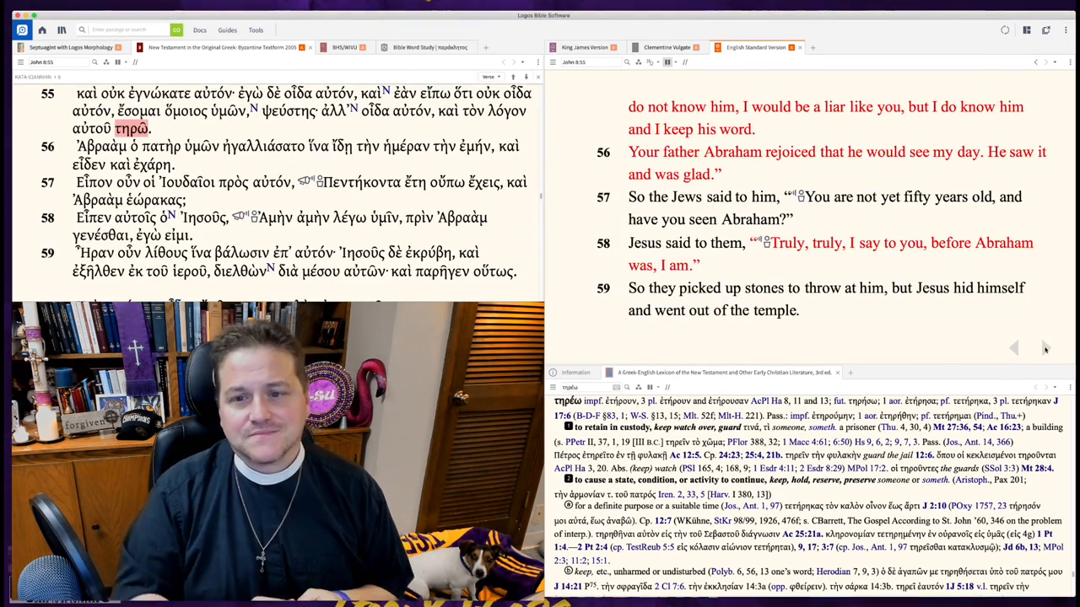